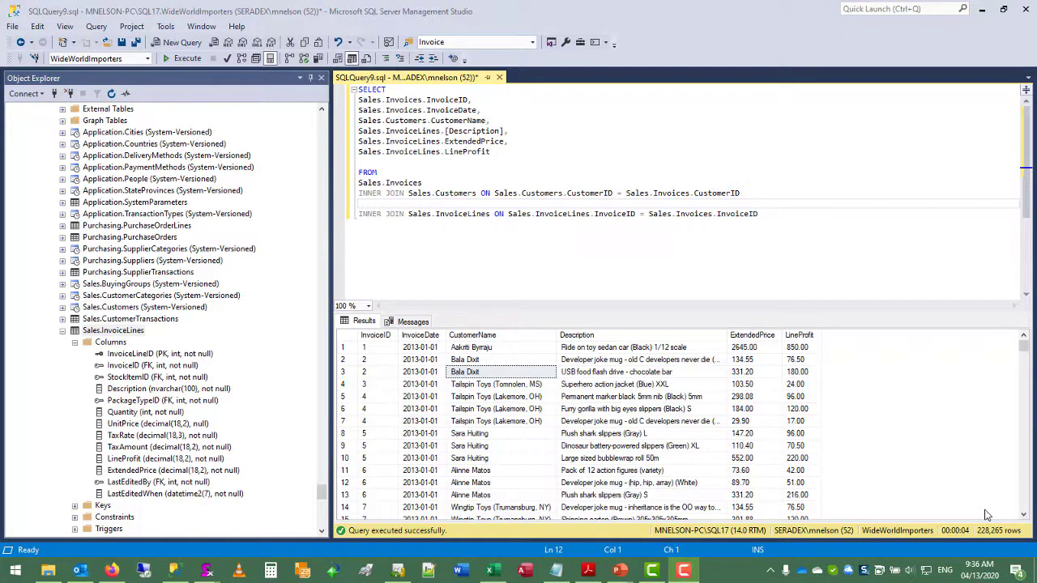
Step: Select the full query text from SELECT through the last INNER JOIN line
{"action": "left_click_drag", "start_coordinate": [783, 217], "coordinate": [350, 87]}
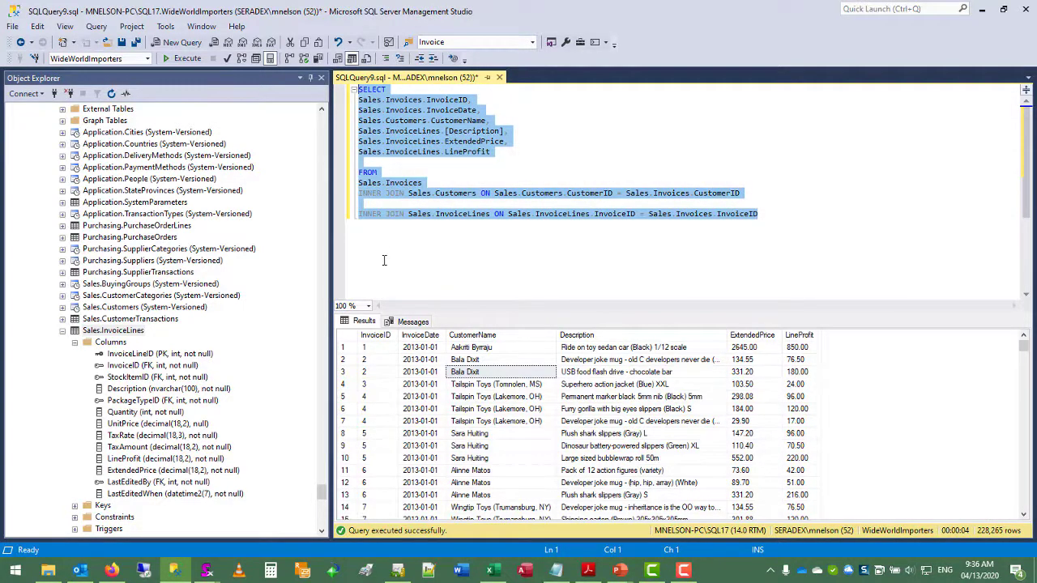
Step: In the blank Excel workbook, enable the Microsoft Power Pivot for Excel COM add-in via Excel Options
{"action": "left_click", "coordinate": [493, 571]}
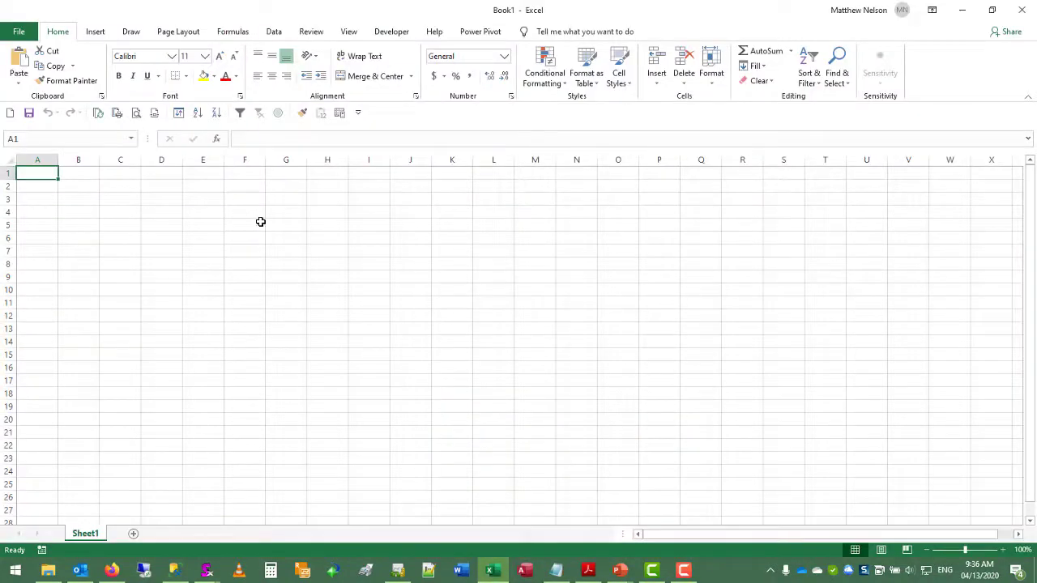
{"action": "left_click", "coordinate": [478, 34]}
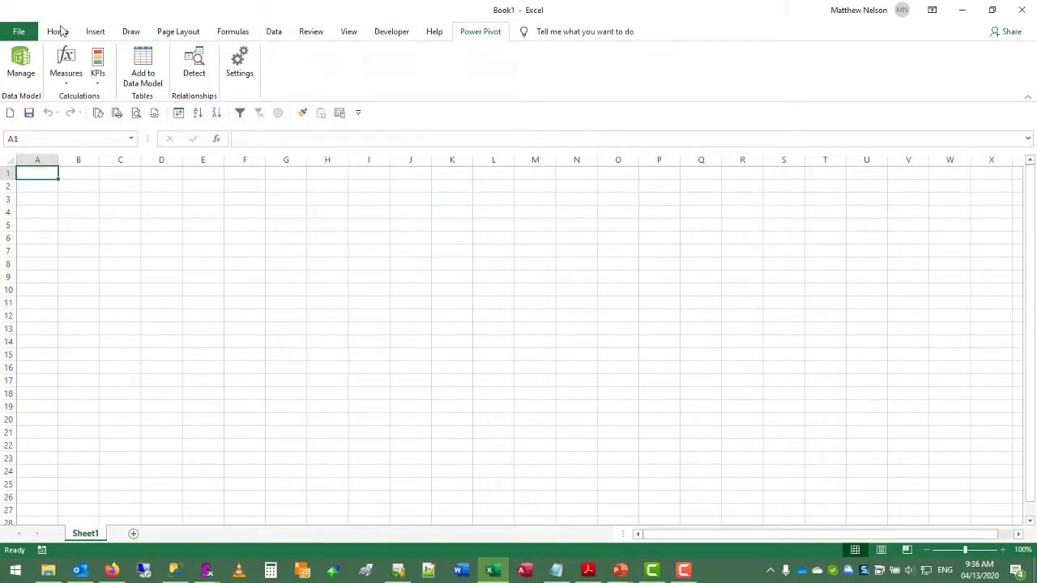
{"action": "left_click", "coordinate": [18, 31]}
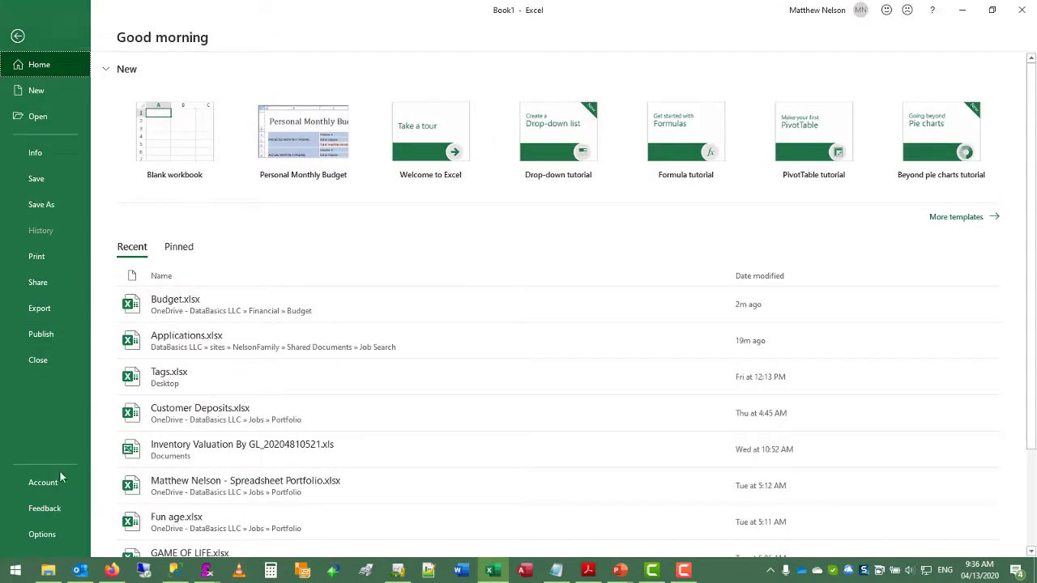
{"action": "left_click", "coordinate": [43, 534]}
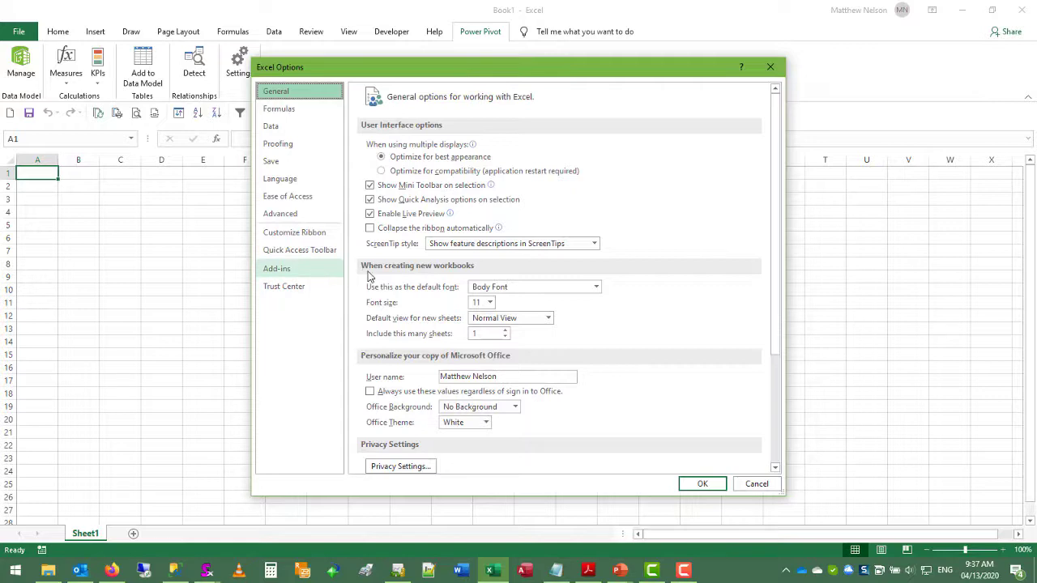
{"action": "left_click", "coordinate": [451, 460]}
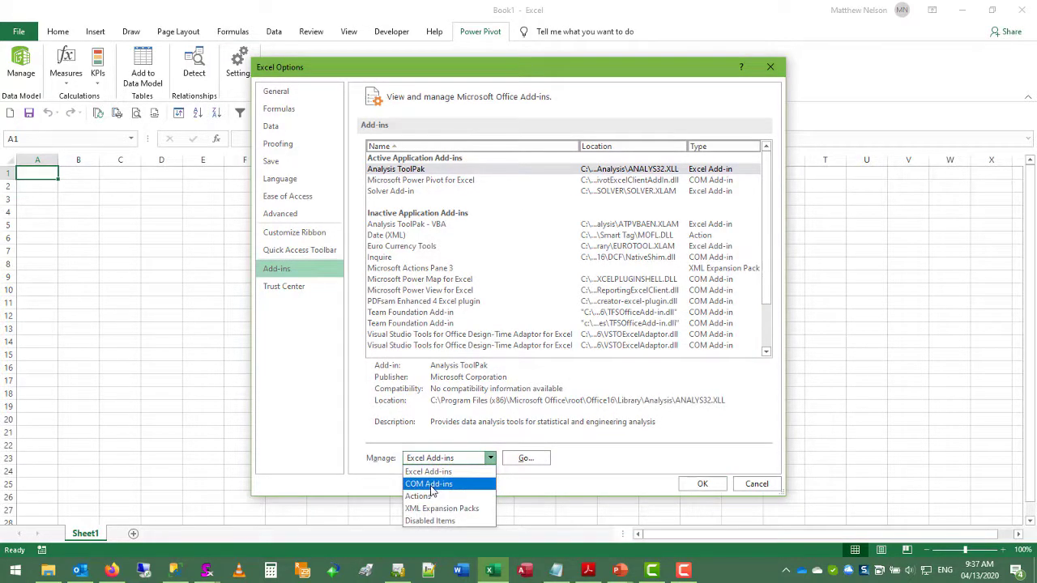
{"action": "left_click", "coordinate": [430, 484]}
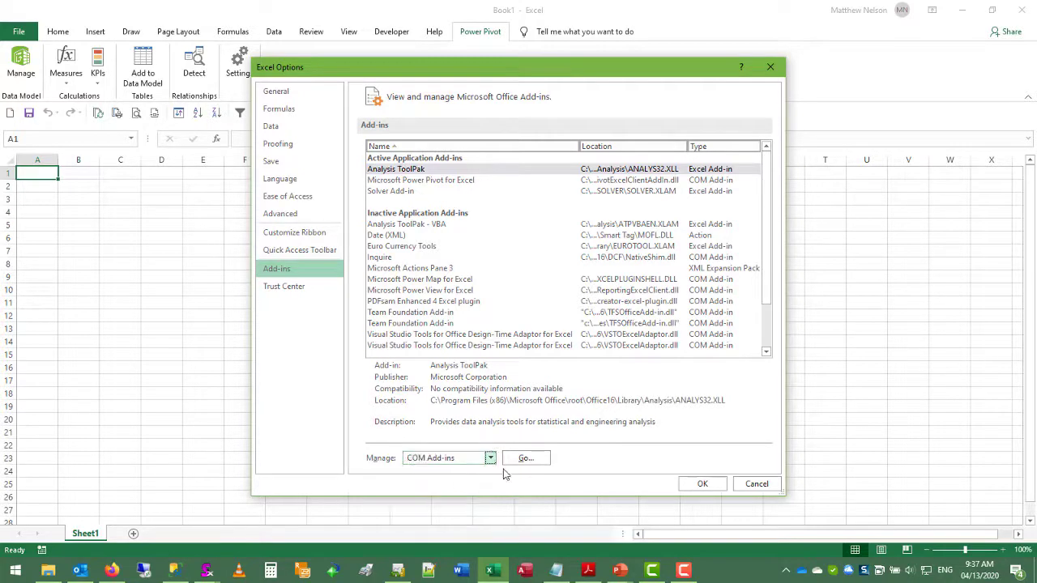
{"action": "left_click", "coordinate": [527, 458]}
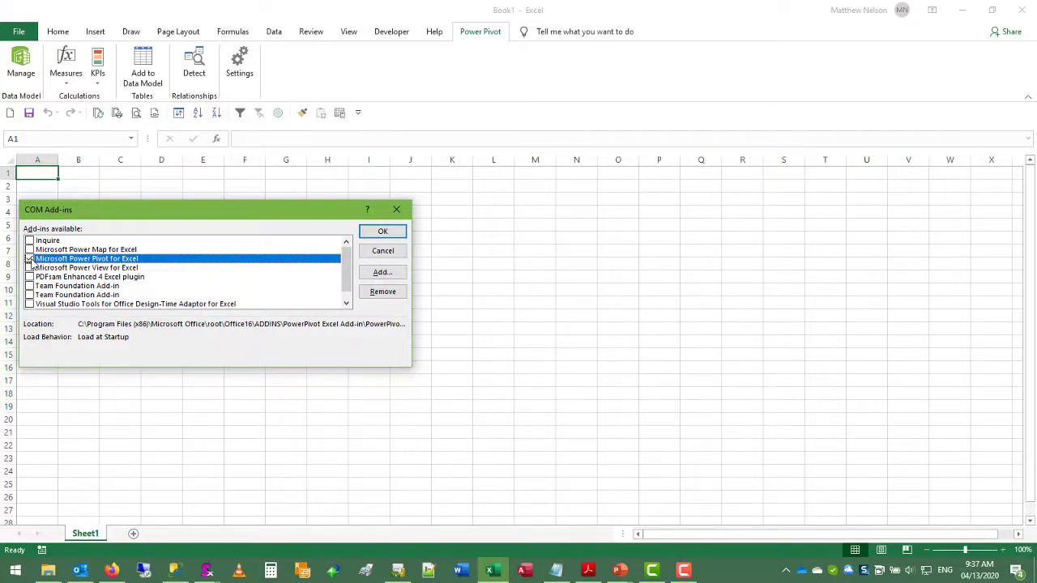
{"action": "left_click", "coordinate": [385, 253]}
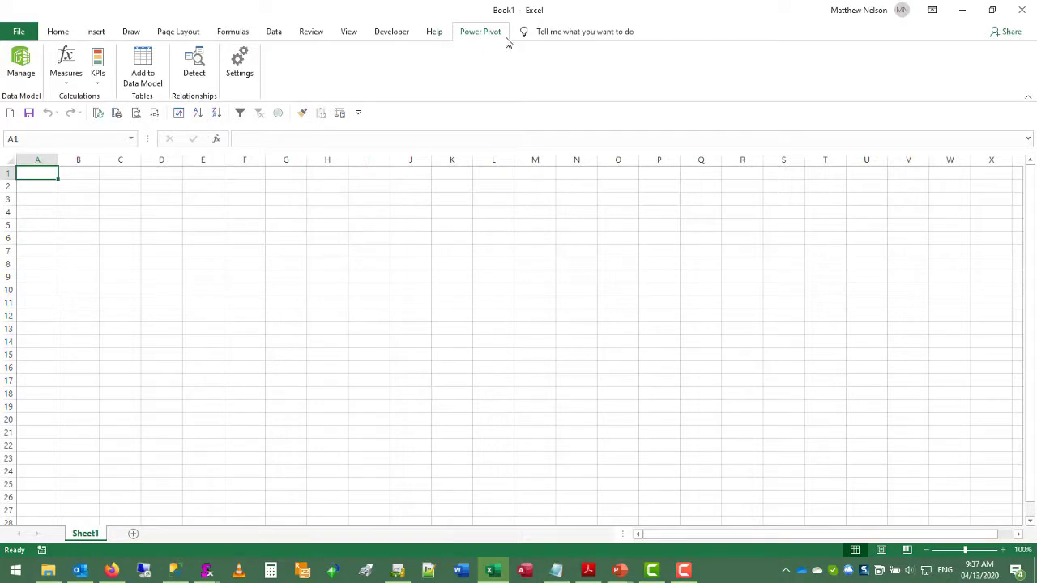
Step: Open the Power Pivot window and start a From SQL Server database import
{"action": "left_click", "coordinate": [23, 78]}
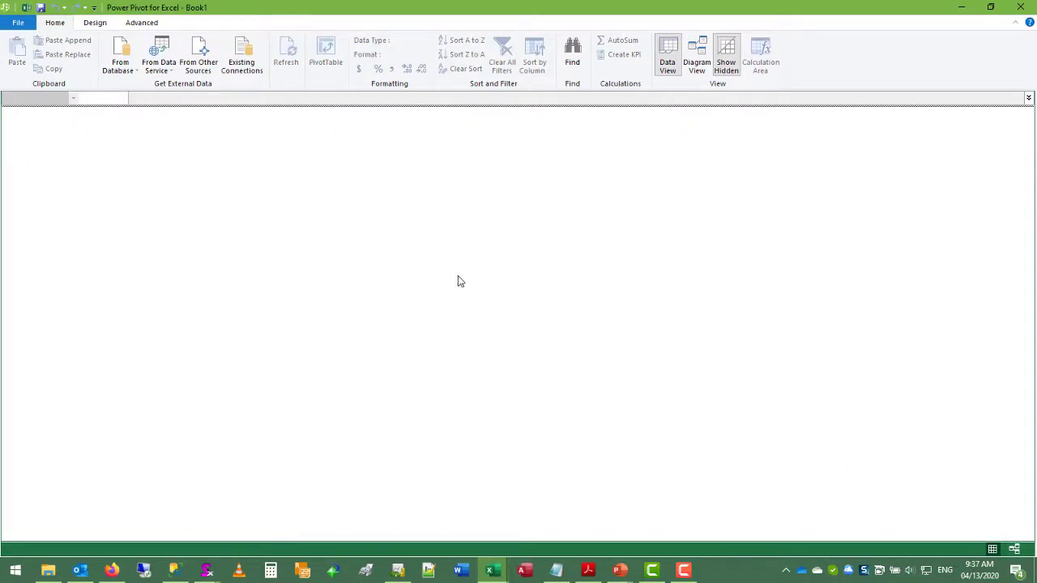
{"action": "left_click", "coordinate": [126, 69]}
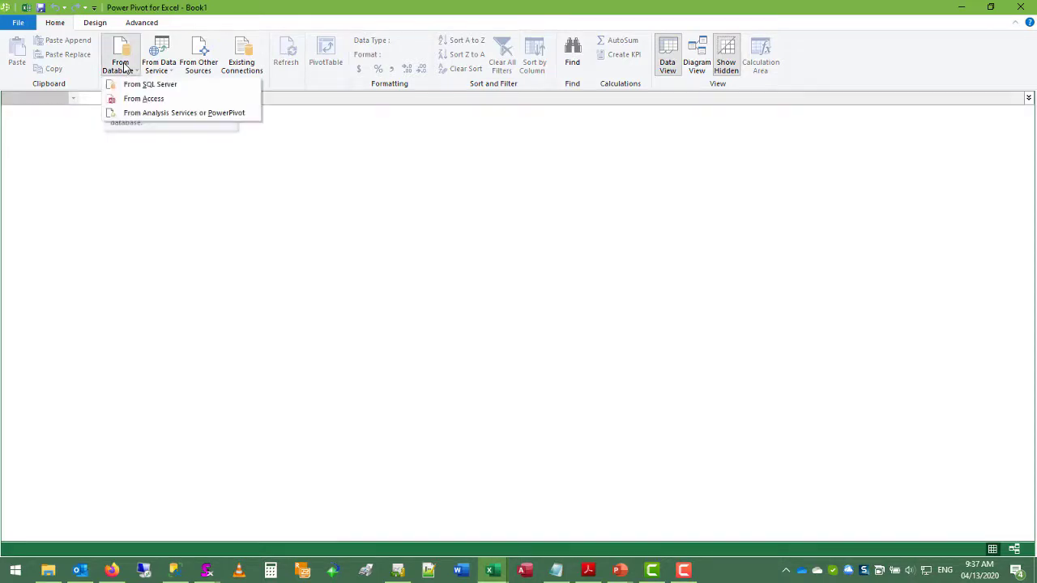
{"action": "left_click", "coordinate": [136, 86]}
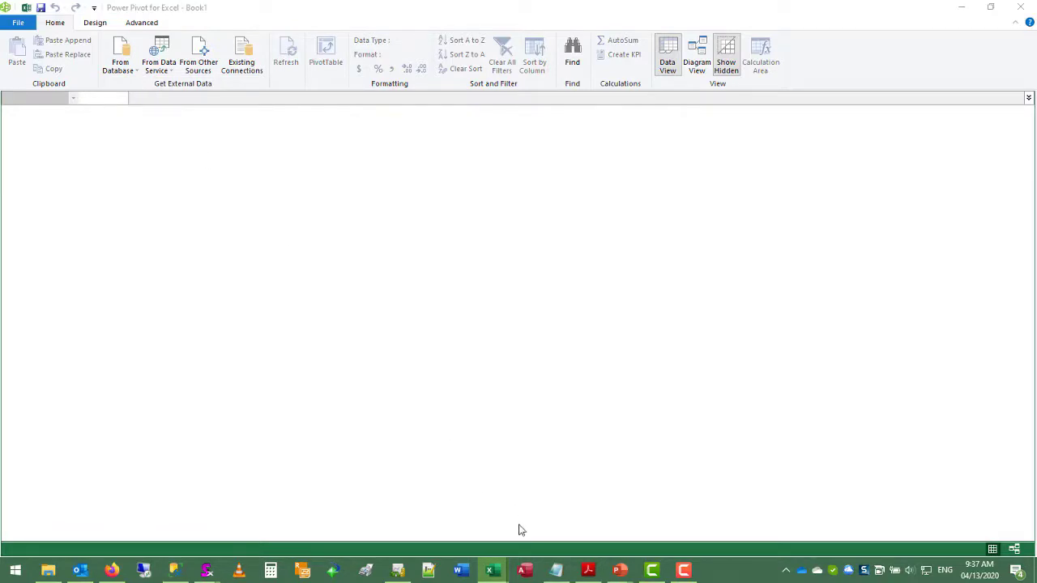
Step: Name the connection 'World Wide Importers' and set the server name to .\SQL17
{"action": "mouse_move", "coordinate": [504, 559]}
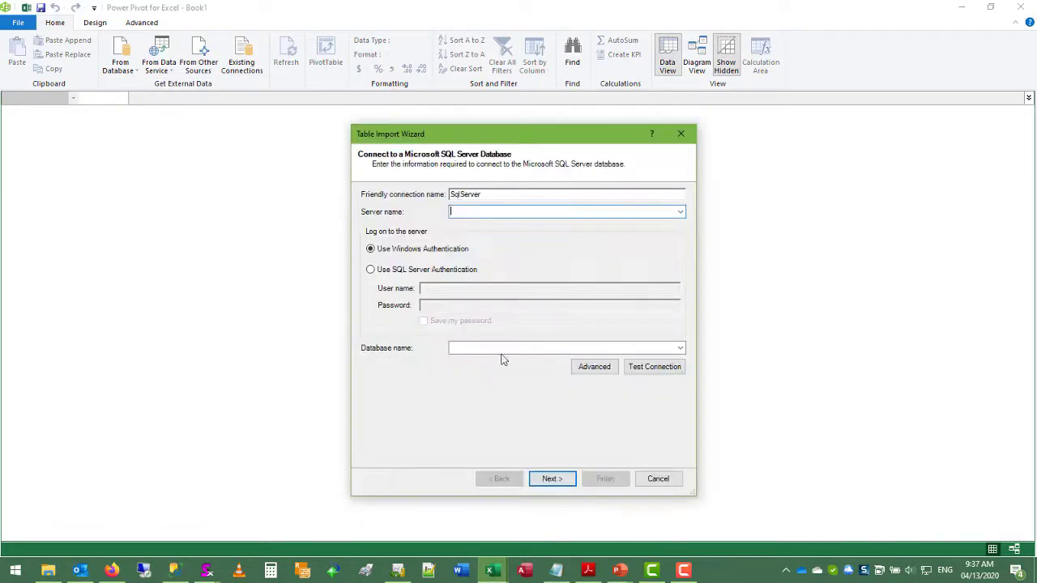
{"action": "left_click", "coordinate": [489, 194]}
{"action": "double_click", "coordinate": [488, 194]}
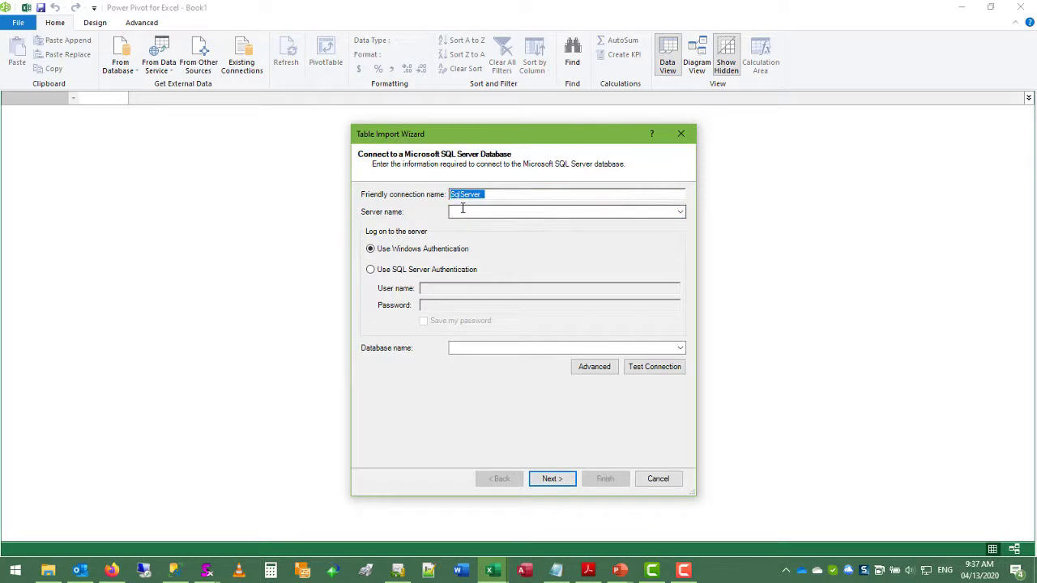
{"action": "type", "text": "World Wide Importers"}
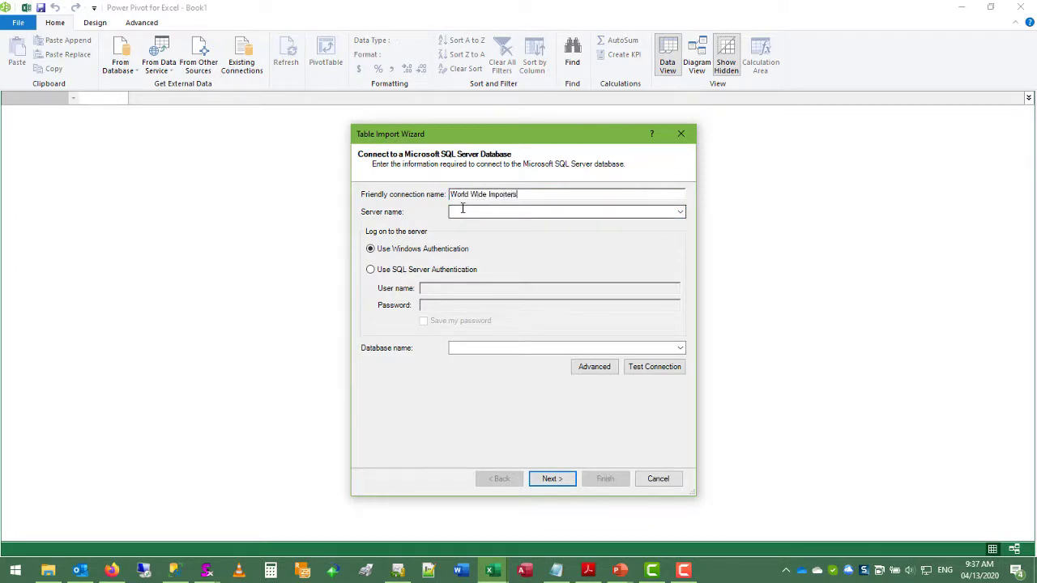
{"action": "left_click", "coordinate": [463, 208]}
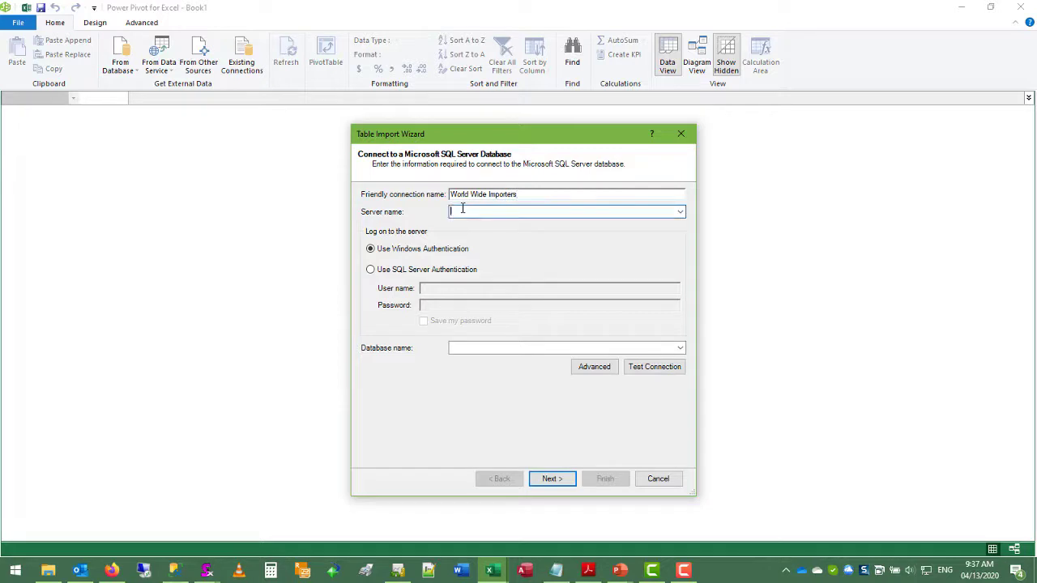
{"action": "type", "text": ".\\SQL1"}
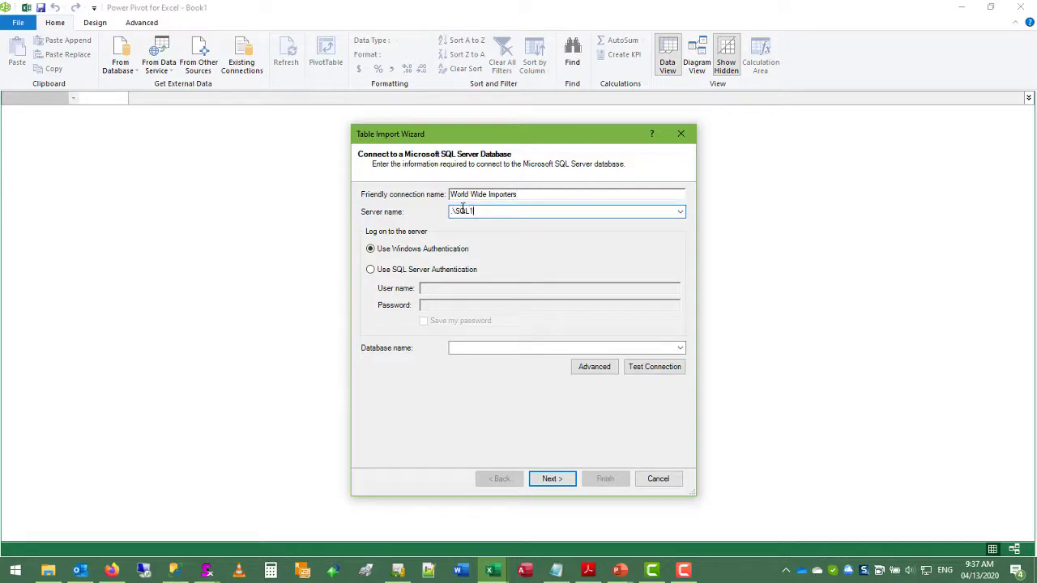
{"action": "type", "text": "7"}
{"action": "key", "text": "Tab"}
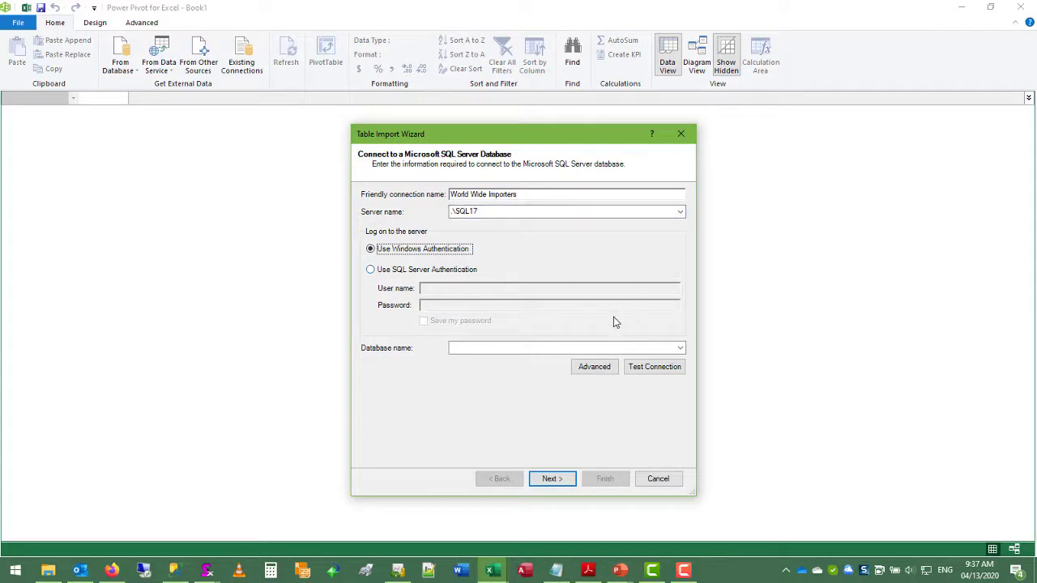
Step: Choose the WideWorldImporters database, confirm the connection test succeeds, and continue
{"action": "left_click", "coordinate": [604, 347]}
{"action": "left_click", "coordinate": [680, 349]}
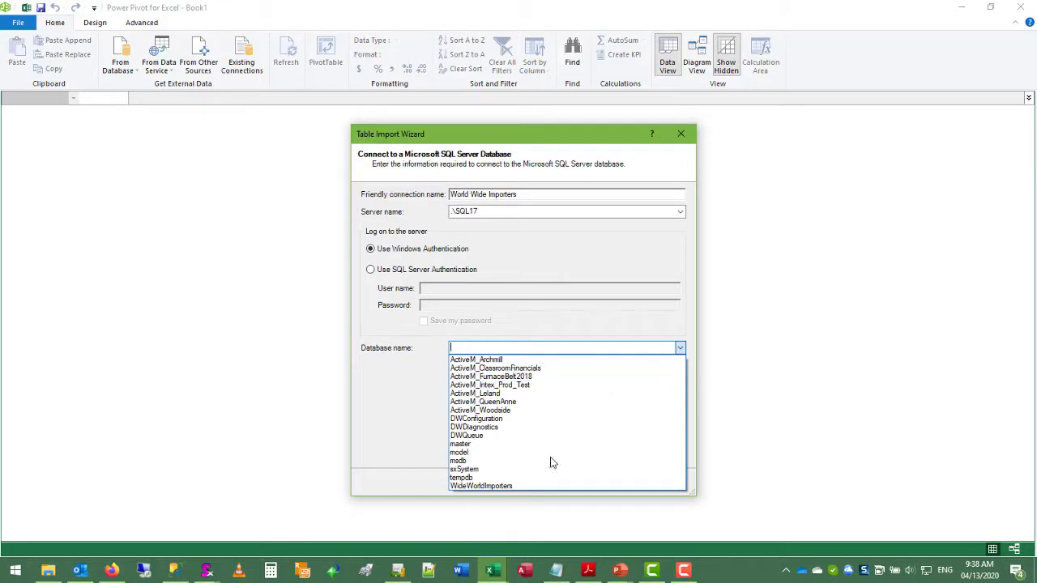
{"action": "left_click", "coordinate": [515, 486]}
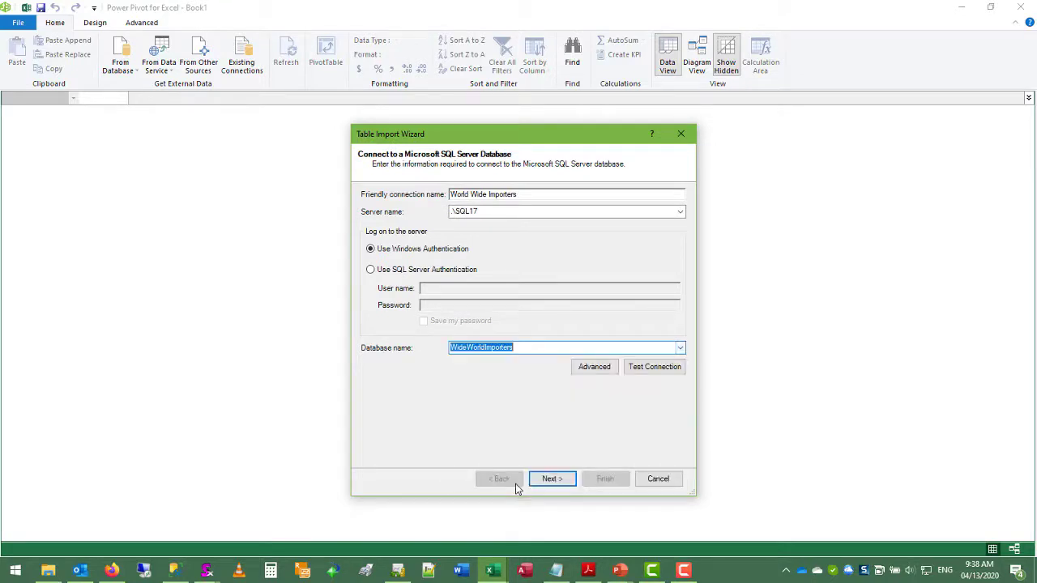
{"action": "left_click", "coordinate": [633, 369]}
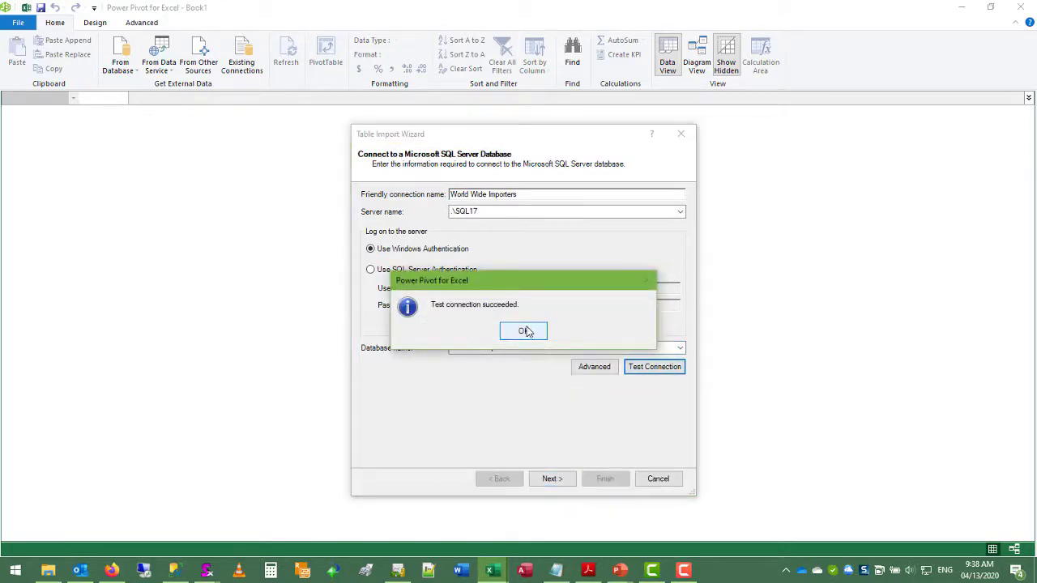
{"action": "left_click", "coordinate": [529, 332]}
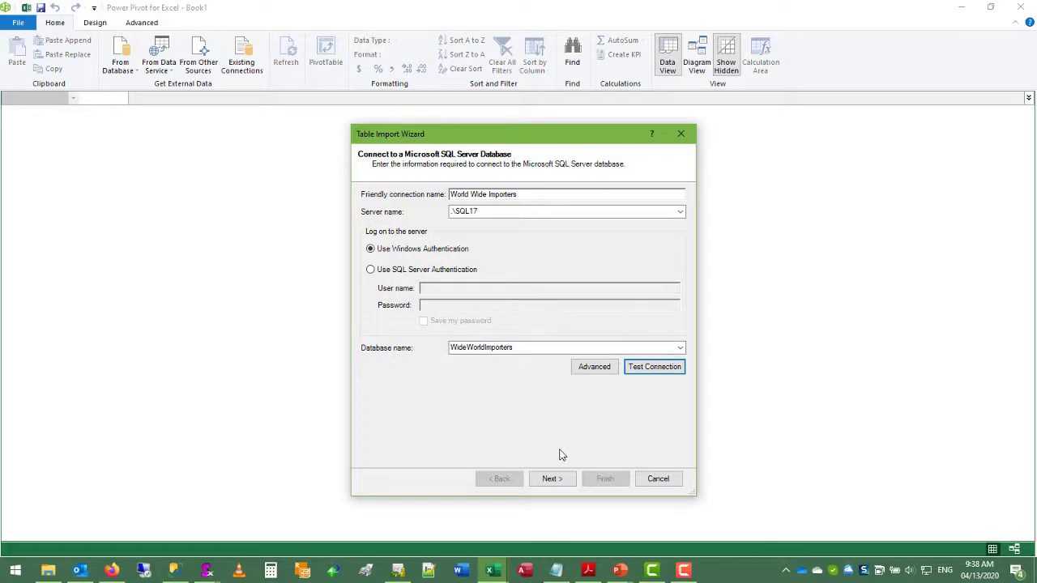
{"action": "left_click", "coordinate": [553, 479]}
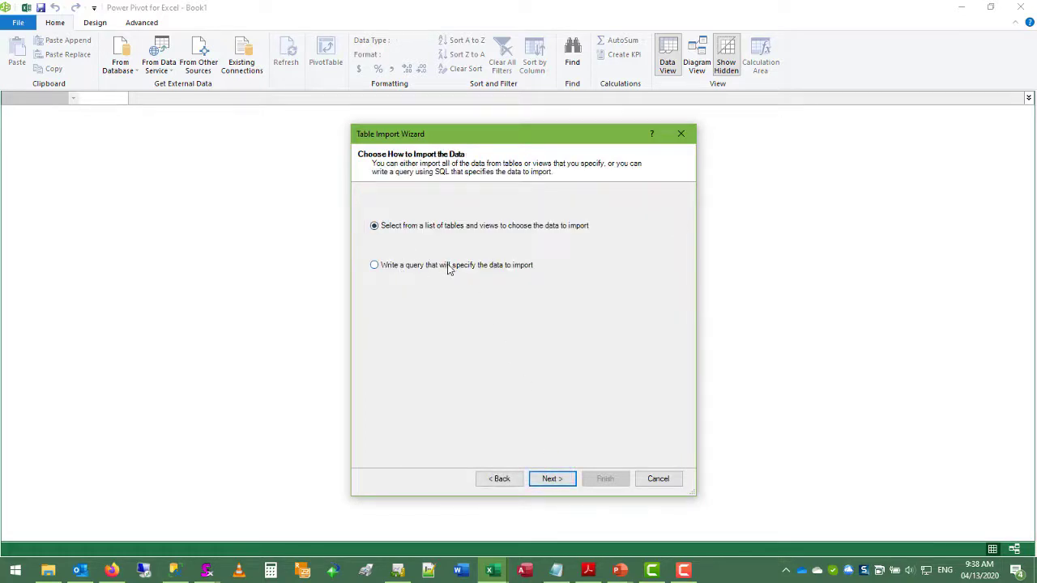
Step: Import via a written query named Invoices, pasting and validating the SQL statement before finishing
{"action": "left_click", "coordinate": [448, 269]}
{"action": "left_click", "coordinate": [552, 478]}
{"action": "left_click_drag", "start_coordinate": [497, 196], "coordinate": [405, 198]}
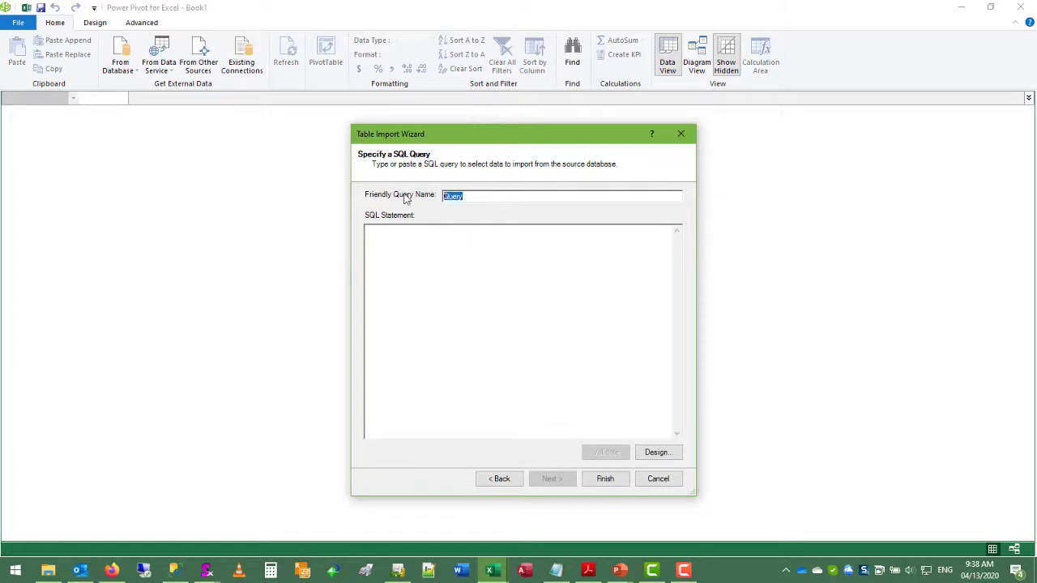
{"action": "type", "text": "Invoices"}
{"action": "left_click", "coordinate": [464, 257]}
{"action": "type", "text": "SELECT Sales.Invoices.InvoiceID, Sales.Invoices.InvoiceDate, Sales.Customers.CustomerName, Sales.InvoiceLines.[Description], Sales.InvoiceLines.ExtendedPrice, Sales.InvoiceLines.LineProfit  FROM Sales.Invoices INNER JOIN Sales.Customers ON Sales.Customers.CustomerID = Sales.Invoices.CustomerID  INNER JOIN Sales.InvoiceLines ON Sales.InvoiceLines.InvoiceID = Sales.Invoices.InvoiceID"}
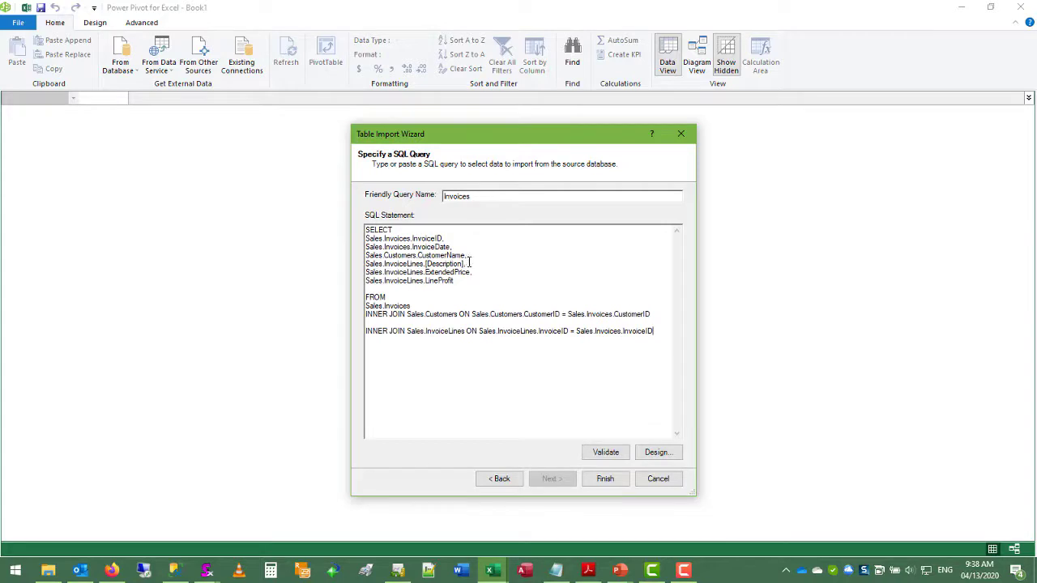
{"action": "left_click", "coordinate": [606, 452]}
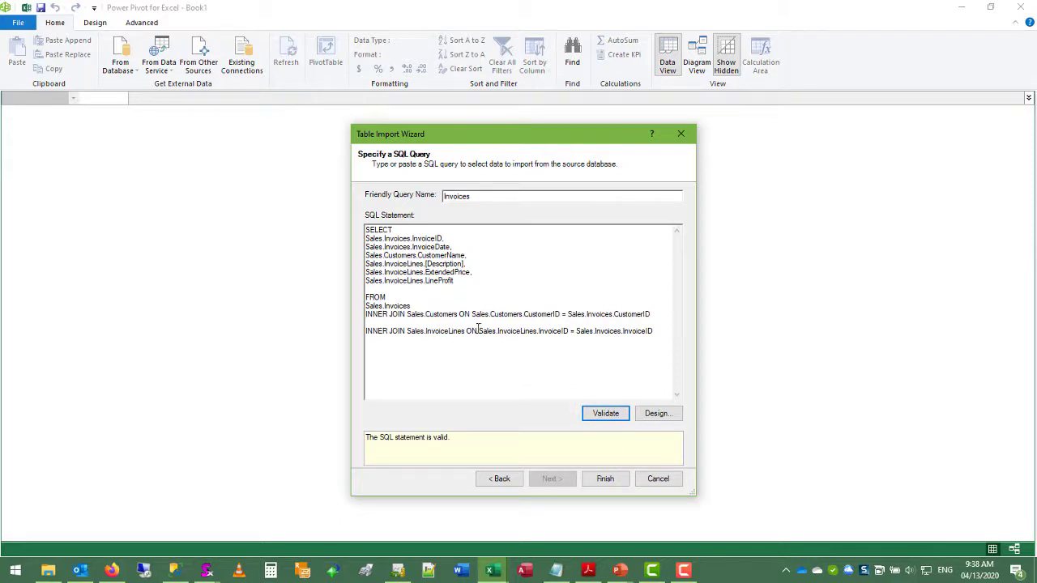
{"action": "left_click", "coordinate": [605, 477]}
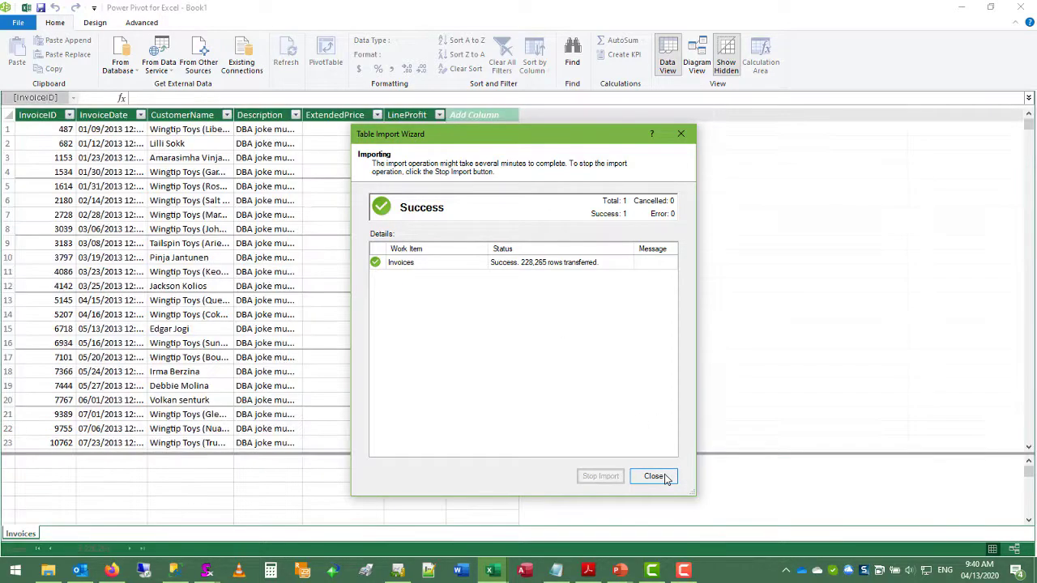
Step: Close the import wizard's Success page to view the 228,265-row Invoices table
{"action": "left_click", "coordinate": [654, 477]}
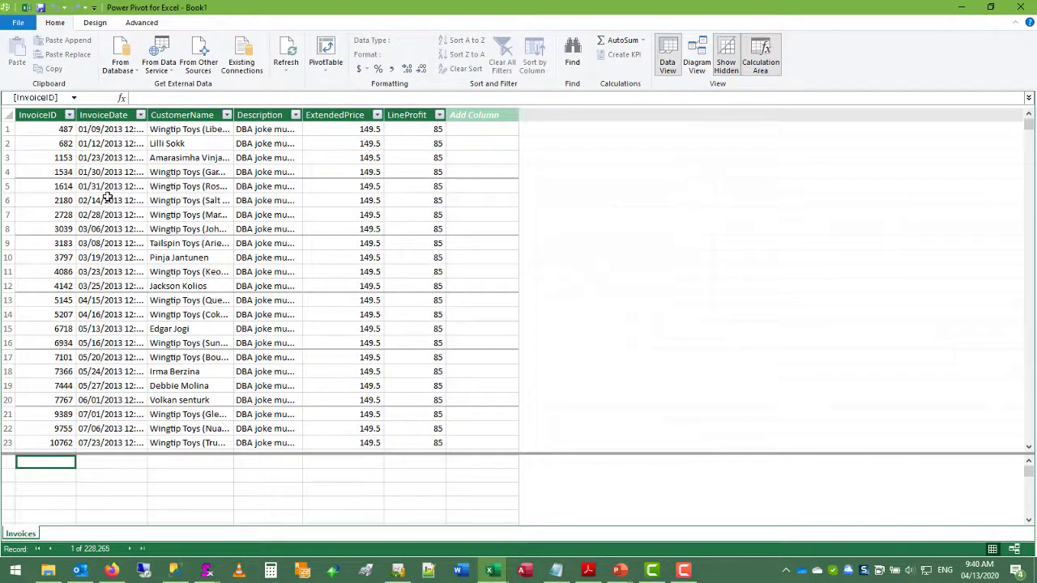
{"action": "left_click", "coordinate": [69, 217]}
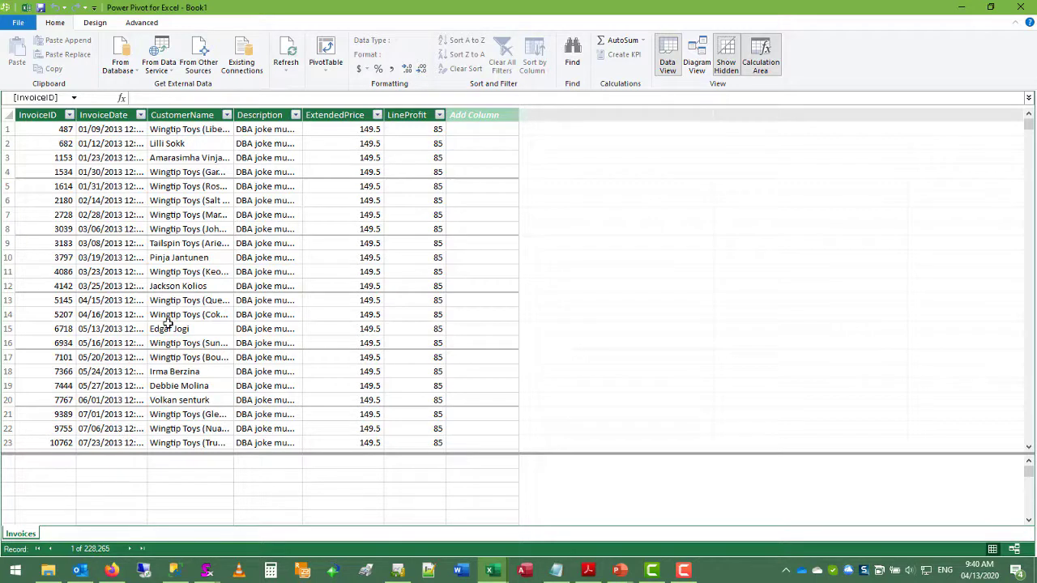
Step: Enter Revenue:=SUM(Invoices[ExtendedPrice]) in the calculation cell under ExtendedPrice
{"action": "left_click", "coordinate": [314, 473]}
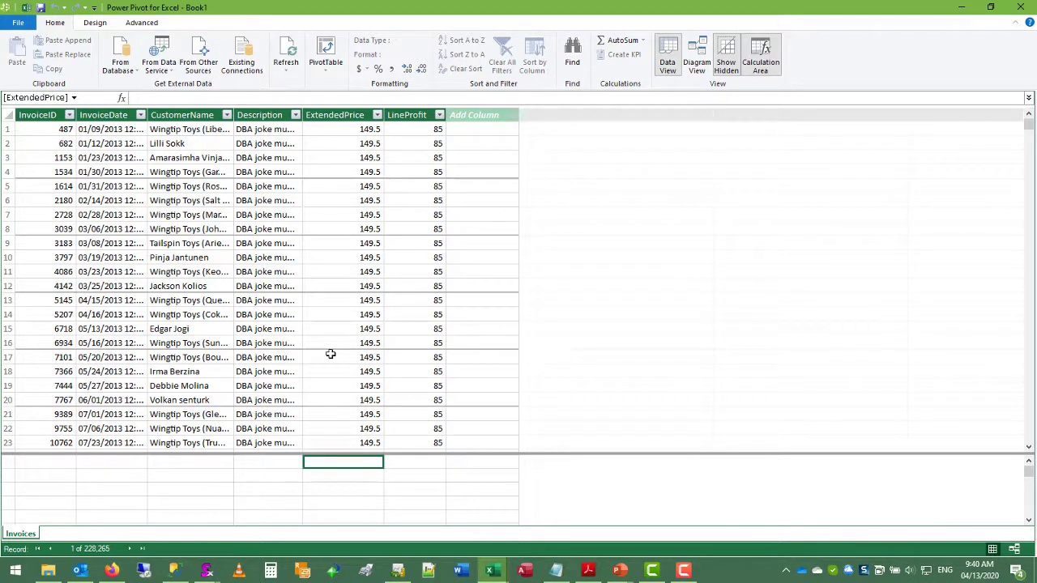
{"action": "type", "text": "Reven"}
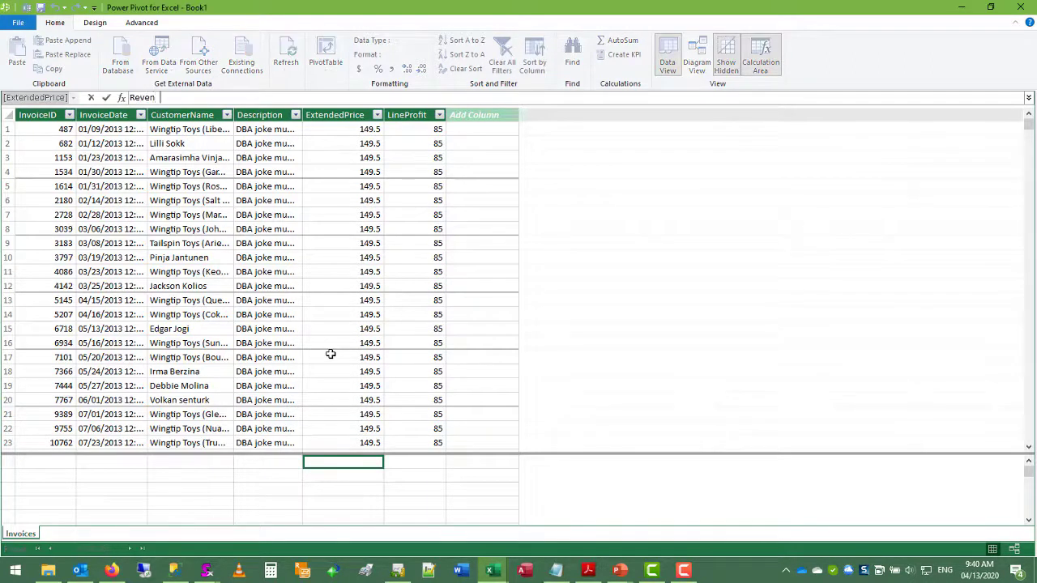
{"action": "type", "text": "ue:=SUM("}
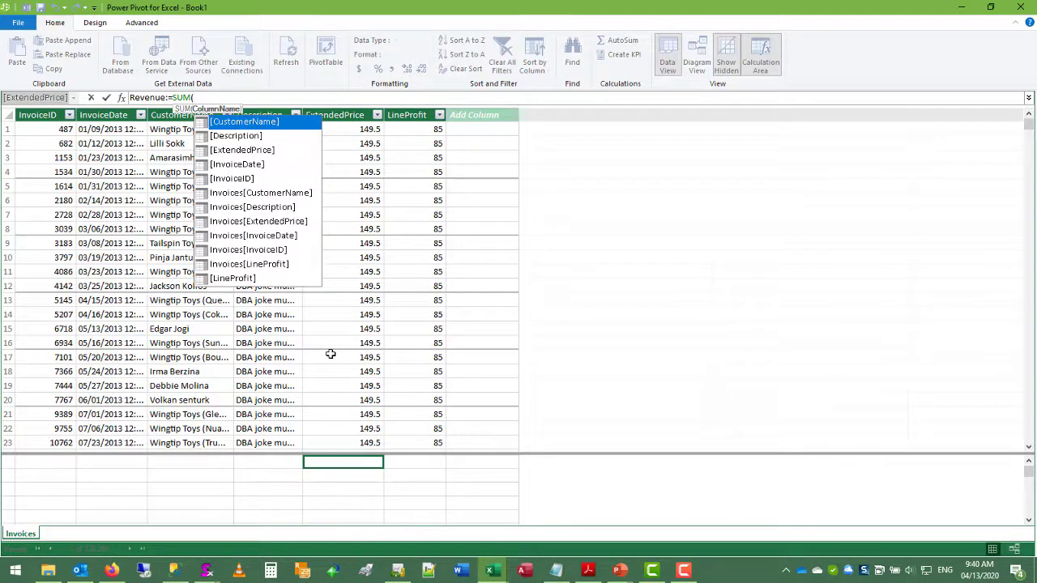
{"action": "type", "text": "In"}
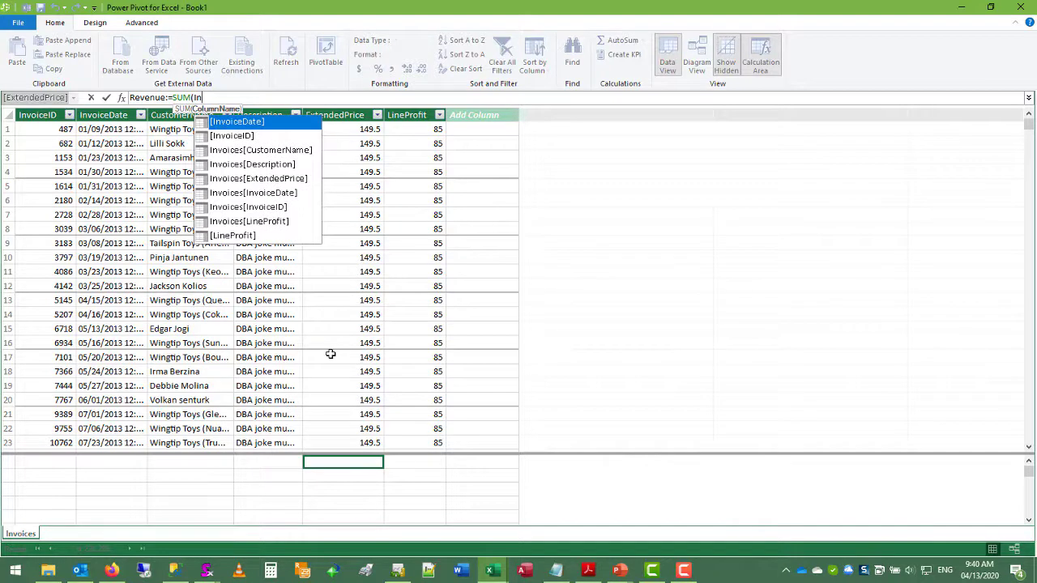
{"action": "key", "text": "Down"}
{"action": "key", "text": "Down"}
{"action": "key", "text": "Down"}
{"action": "key", "text": "Down"}
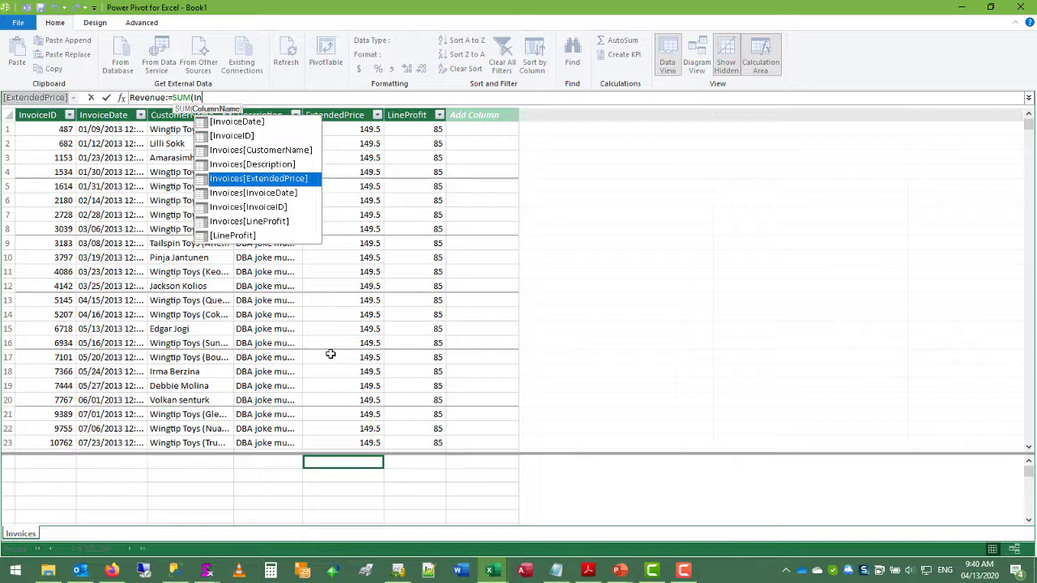
{"action": "key", "text": "Tab"}
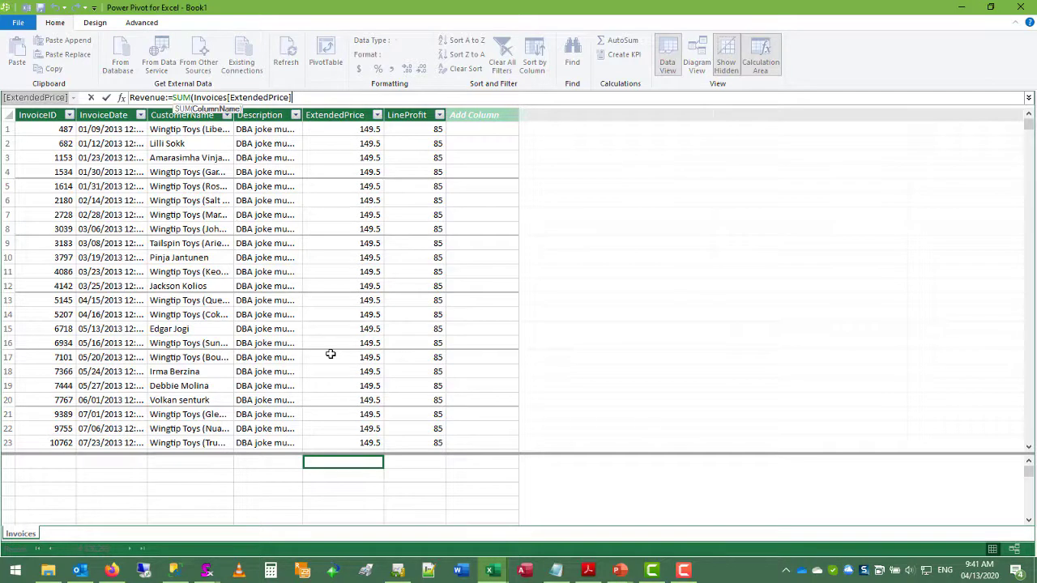
{"action": "type", "text": ")"}
{"action": "key", "text": "Return"}
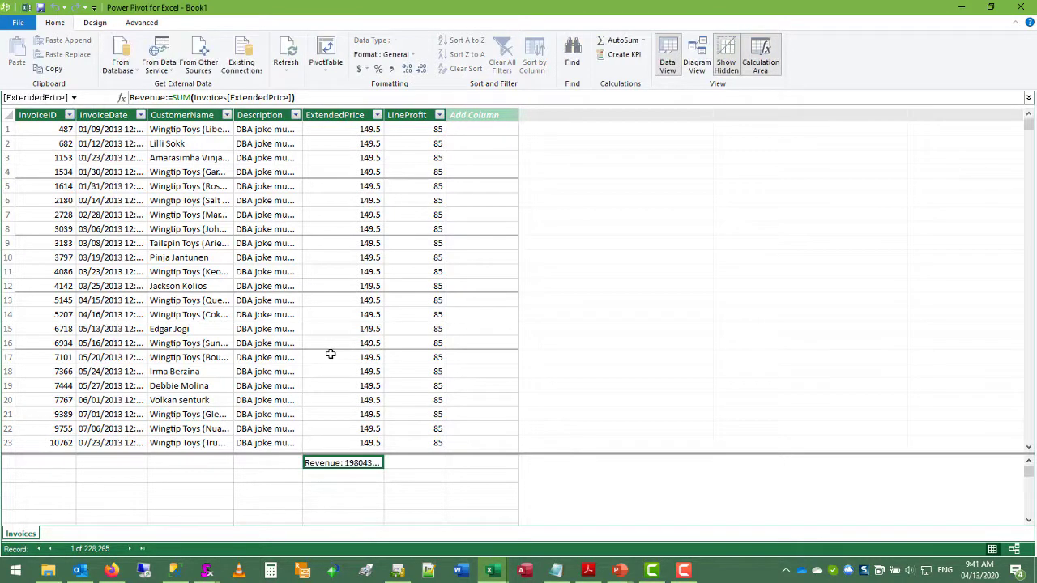